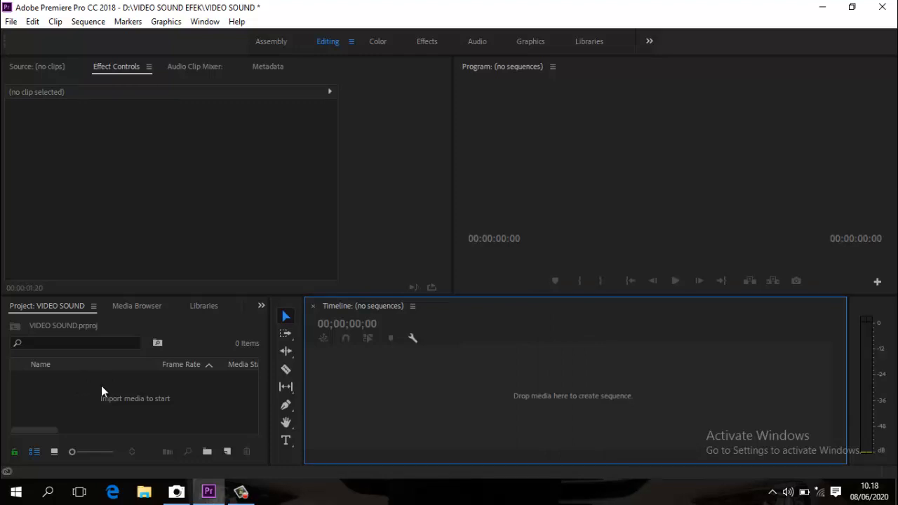
# Import helicopter-hovering-01.mp3 from the VIDEO SOUND EFEK folder and create a new sequence from it in the timeline.
pyautogui.rightClick(136, 400)
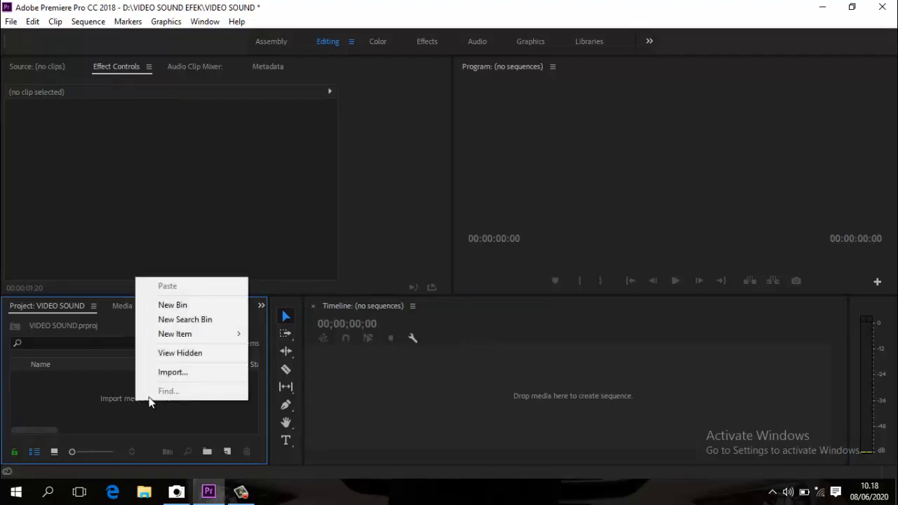
pyautogui.click(174, 372)
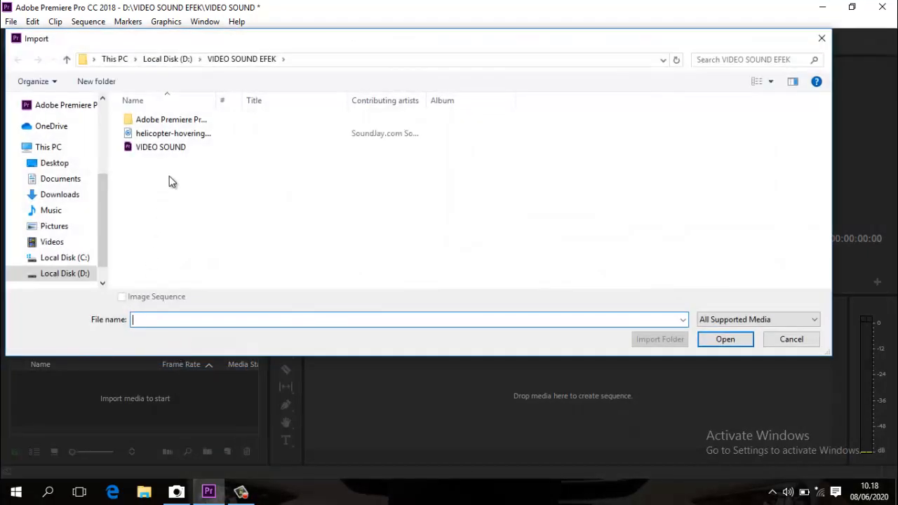
pyautogui.click(165, 135)
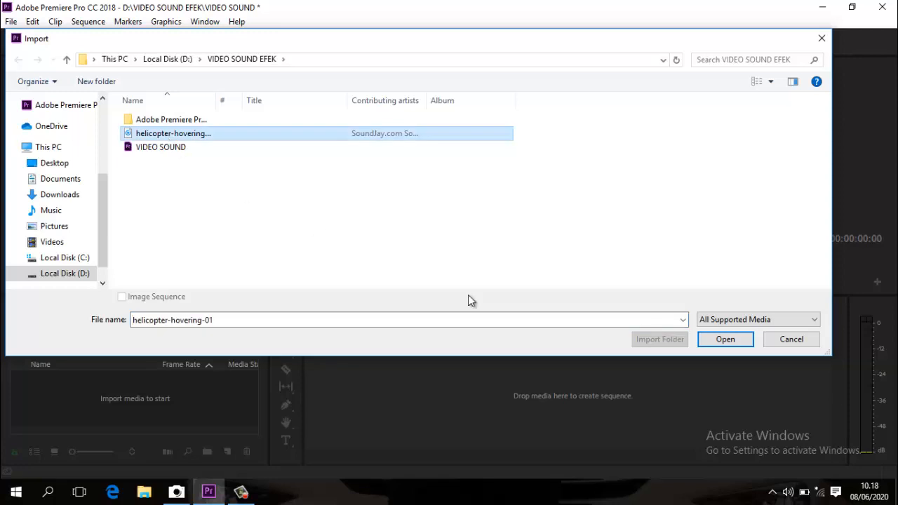
pyautogui.click(729, 339)
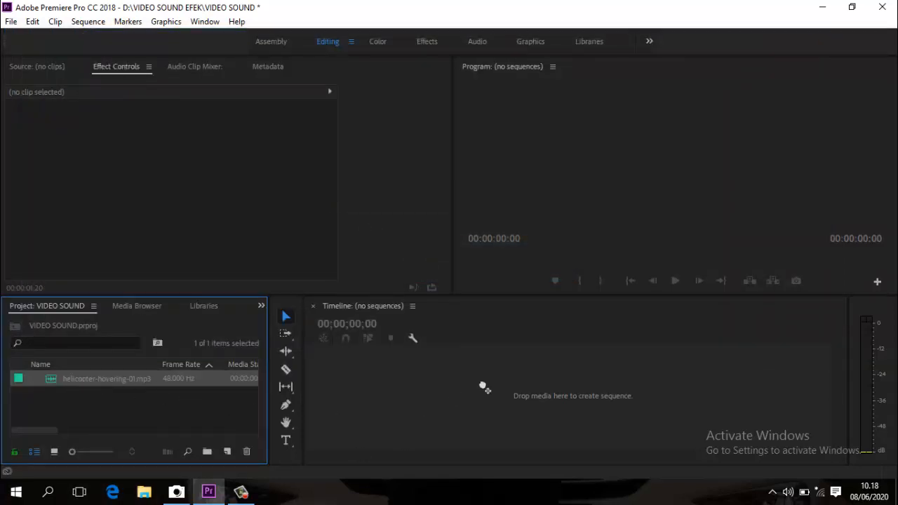
pyautogui.moveTo(489, 383); pyautogui.dragTo(489, 383)
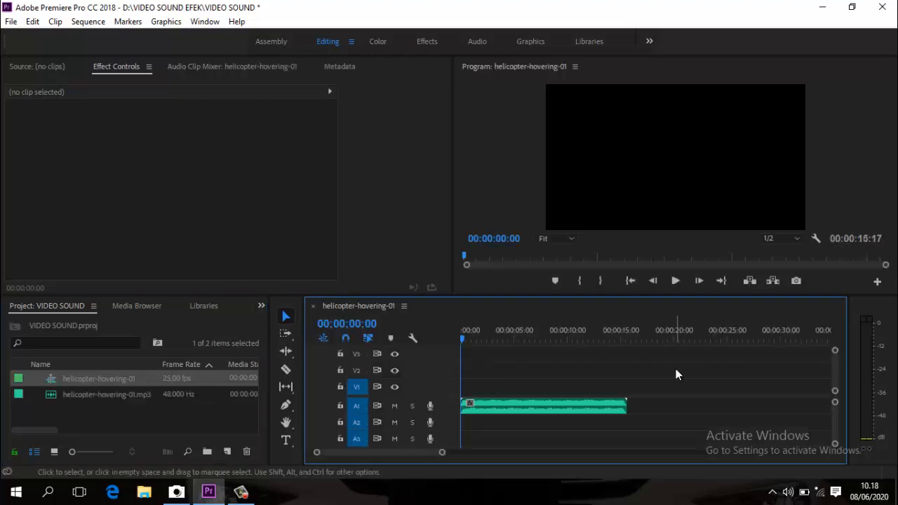
# Play the audio up to 00:00:05:17, stop there, and trim the end of the clip back to the playhead.
pyautogui.click(675, 281)
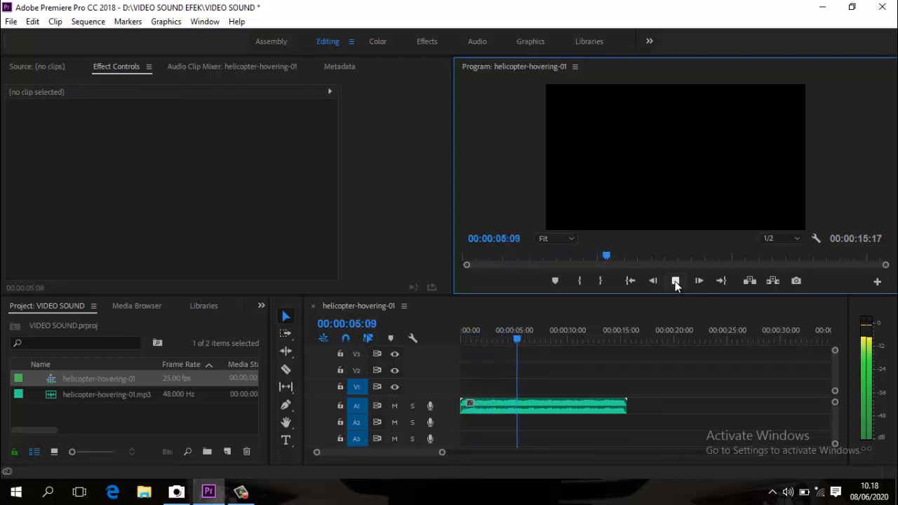
pyautogui.click(675, 281)
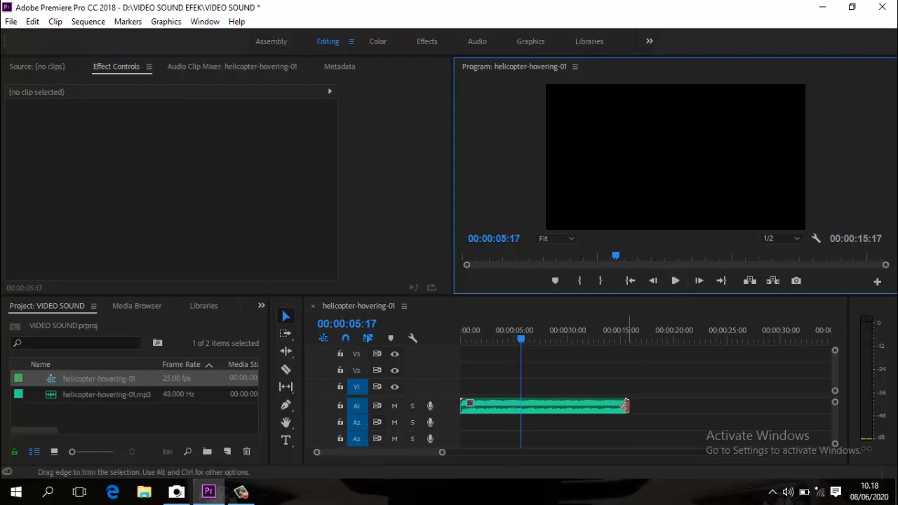
pyautogui.moveTo(625, 406); pyautogui.dragTo(521, 405)
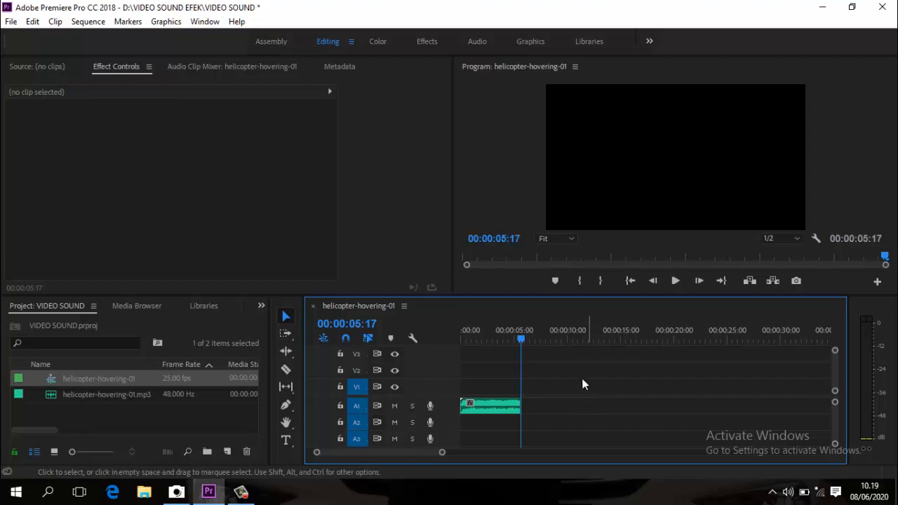
# Play the trimmed helicopter clip from the start to check its abrupt beginning and ending.
pyautogui.click(631, 281)
pyautogui.click(674, 280)
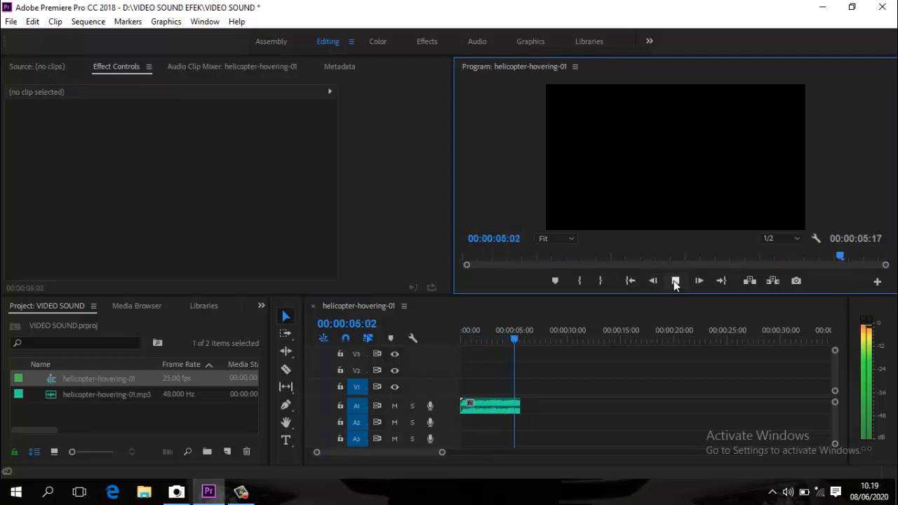
pyautogui.click(675, 281)
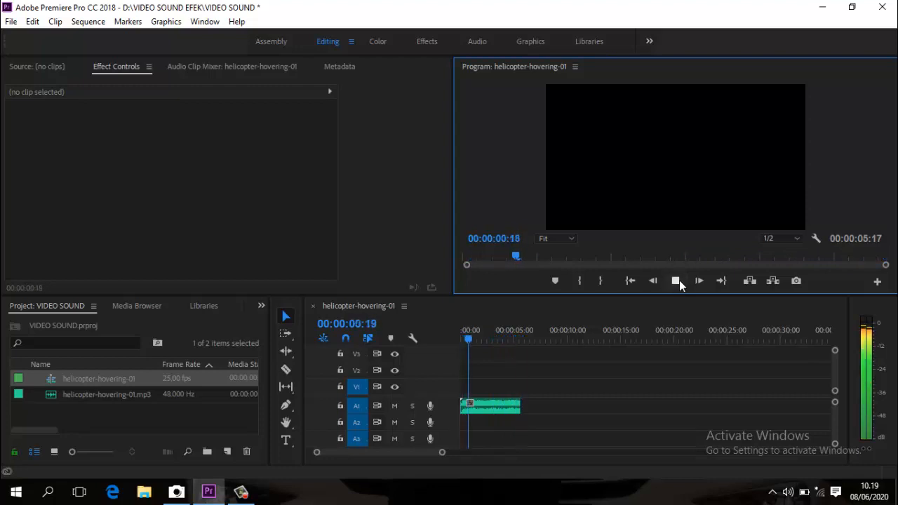
pyautogui.click(676, 281)
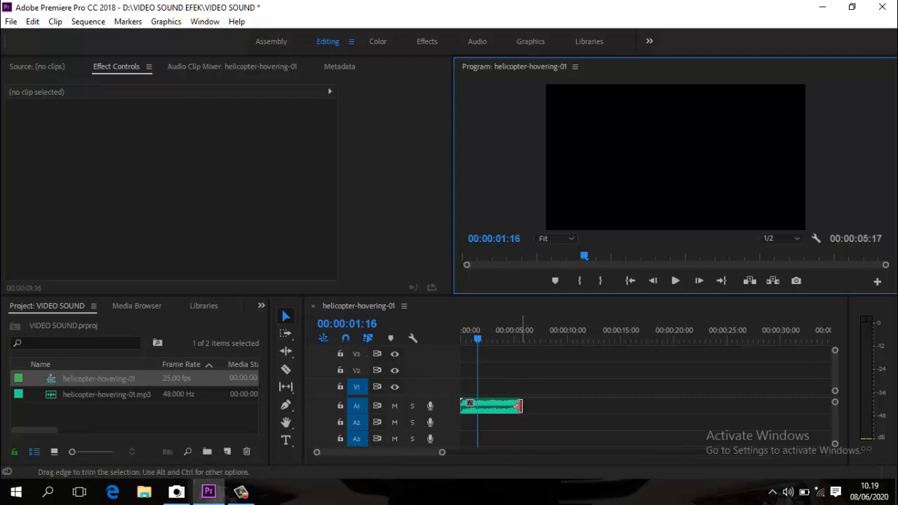
# Trim the clip's end to 00:00:05:14 and enlarge its timeline display with a taller A1 track.
pyautogui.moveTo(523, 412)
pyautogui.mouseDown()
pyautogui.moveTo(528, 405)
pyautogui.moveTo(519, 405)
pyautogui.mouseUp()
pyautogui.moveTo(442, 456); pyautogui.dragTo(410, 459)
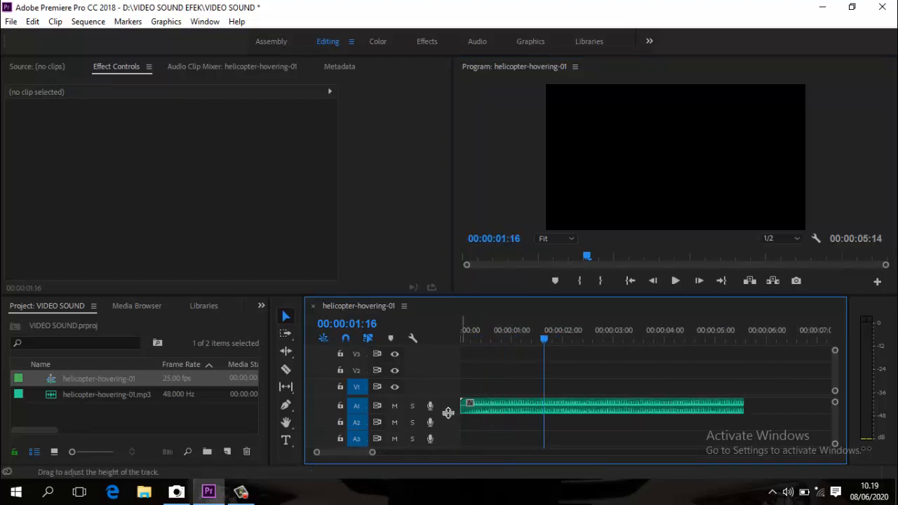
pyautogui.moveTo(448, 413); pyautogui.dragTo(447, 429)
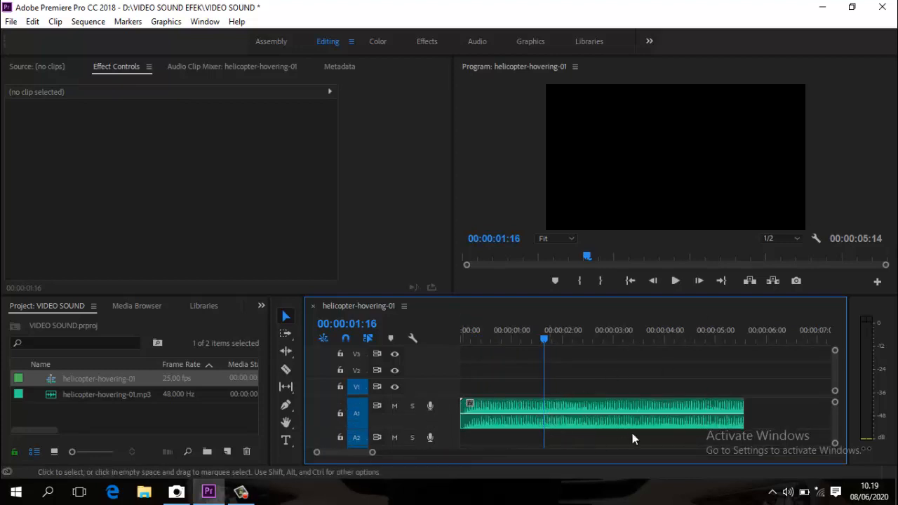
# Return to the sequence start, select the audio clip, and add a volume Level keyframe at 00:00:00:00.
pyautogui.click(629, 281)
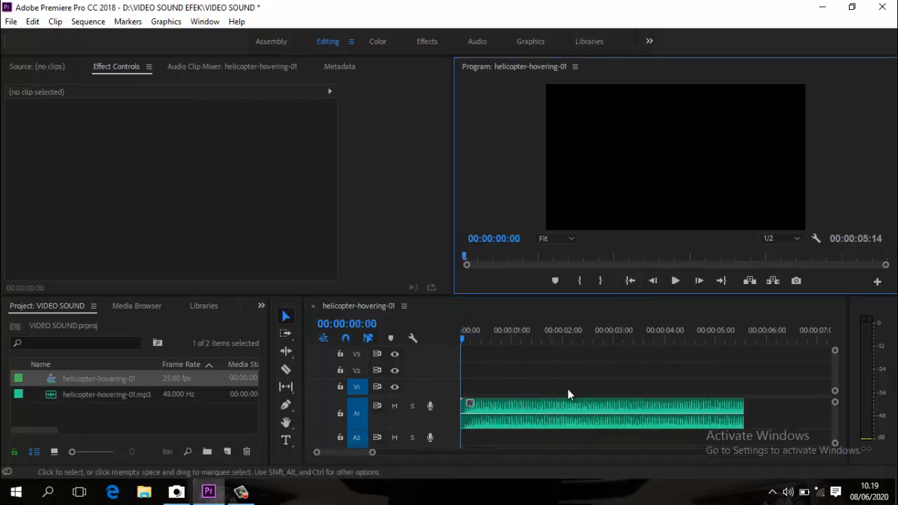
pyautogui.click(561, 405)
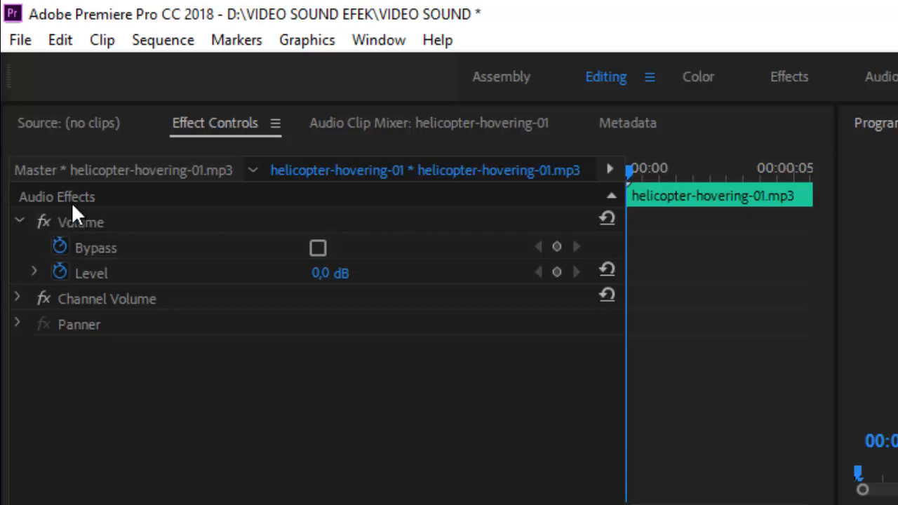
pyautogui.click(59, 270)
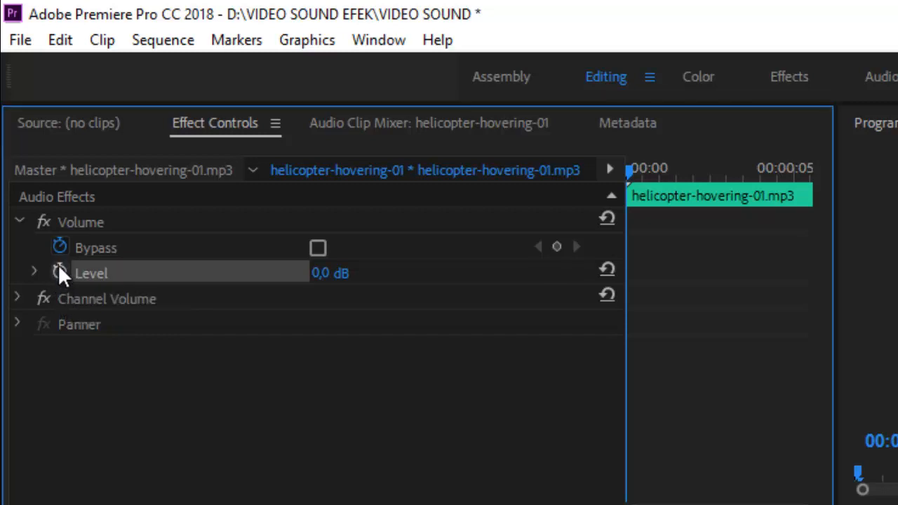
pyautogui.click(59, 270)
pyautogui.click(555, 272)
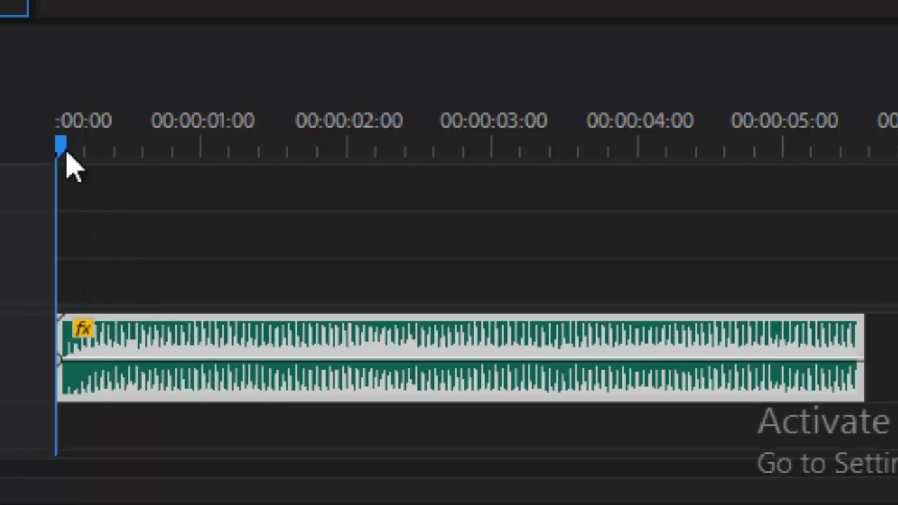
# Add a Level keyframe at 00:00:01:10 and lower the volume of the clip's first keyframe to create a fade-in.
pyautogui.moveTo(61, 148); pyautogui.dragTo(279, 186)
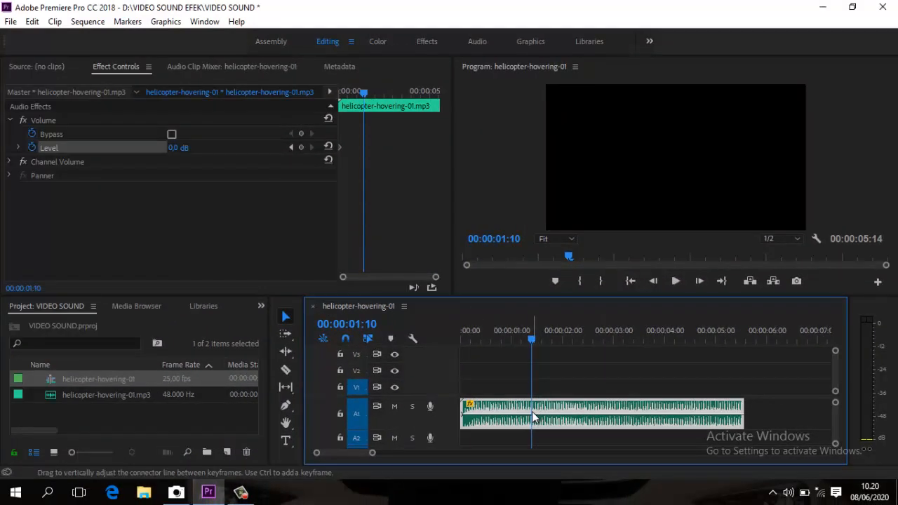
pyautogui.click(302, 146)
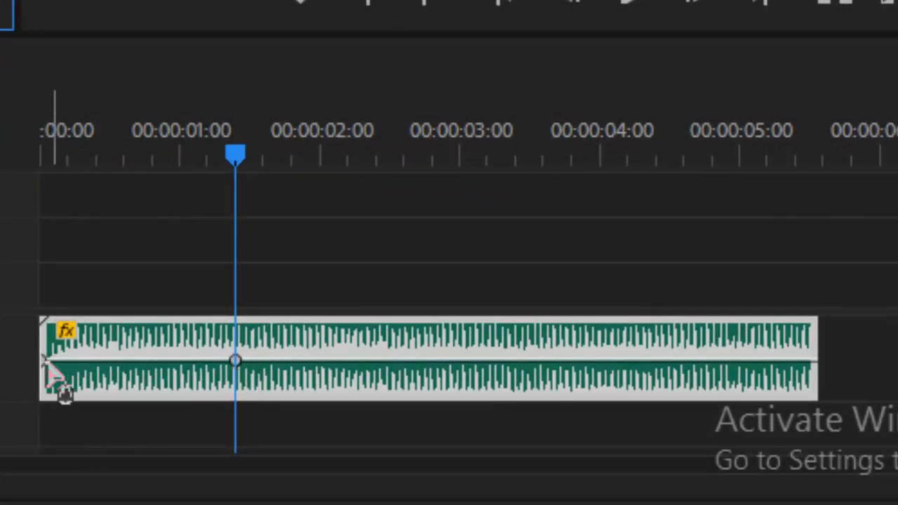
pyautogui.moveTo(44, 362); pyautogui.dragTo(49, 414)
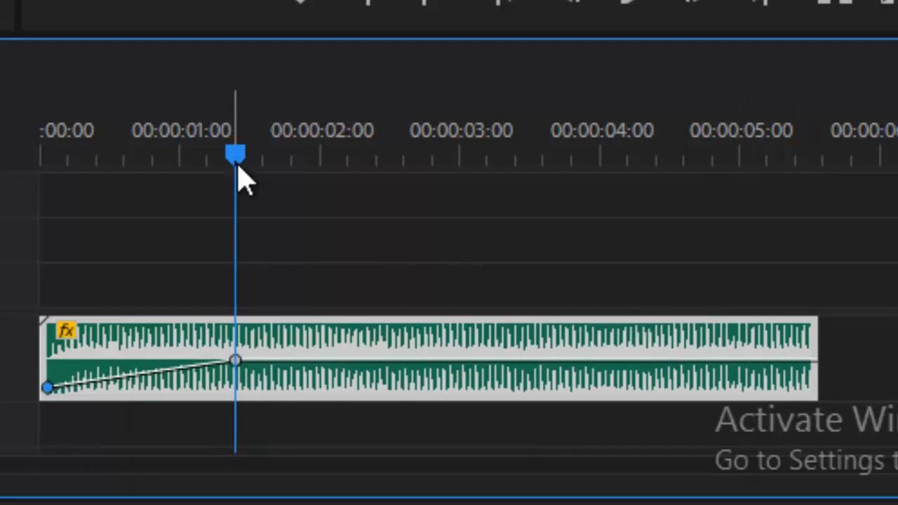
# Add Level keyframes at 00:00:04:06 and 00:00:05:12, and lower the volume of the last one to create a fade-out.
pyautogui.moveTo(236, 157); pyautogui.dragTo(634, 226)
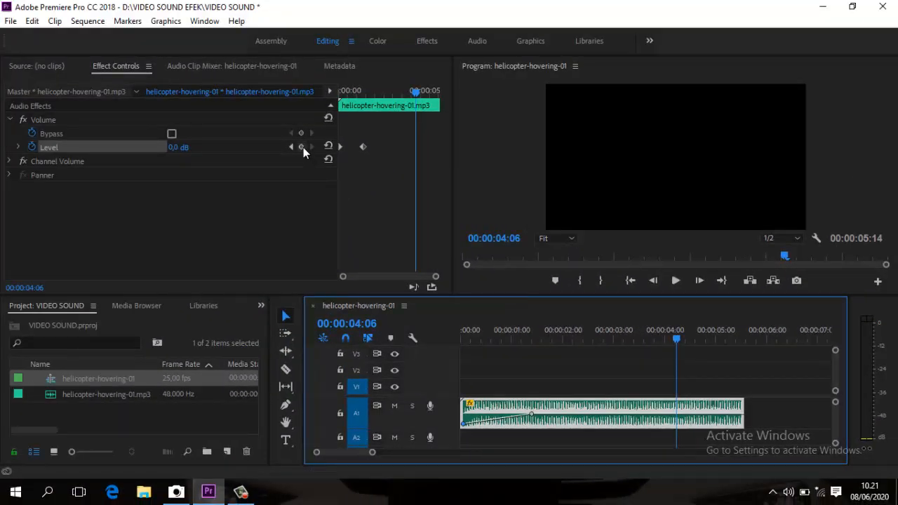
pyautogui.click(303, 147)
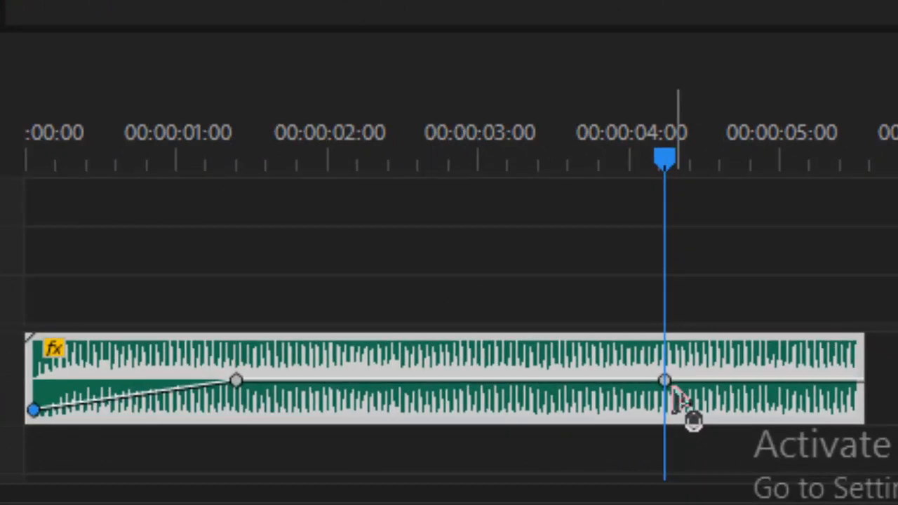
pyautogui.moveTo(678, 165); pyautogui.dragTo(861, 184)
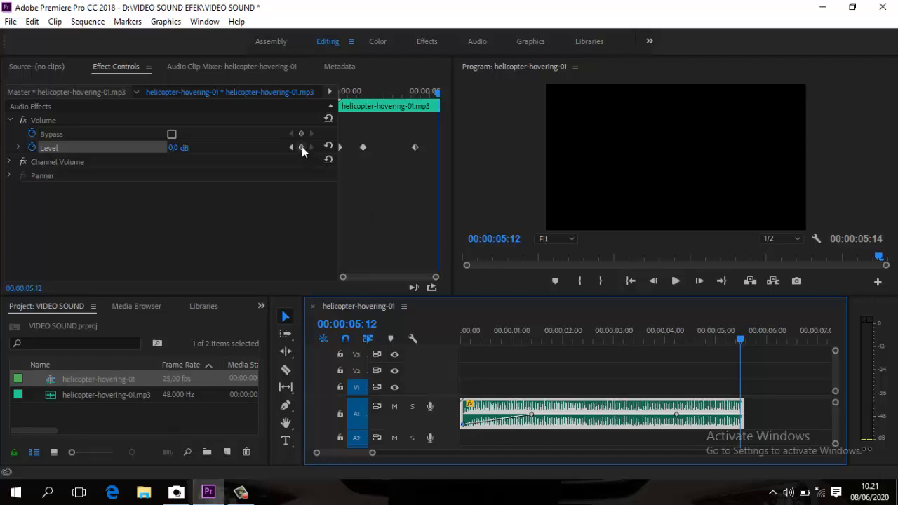
pyautogui.click(301, 146)
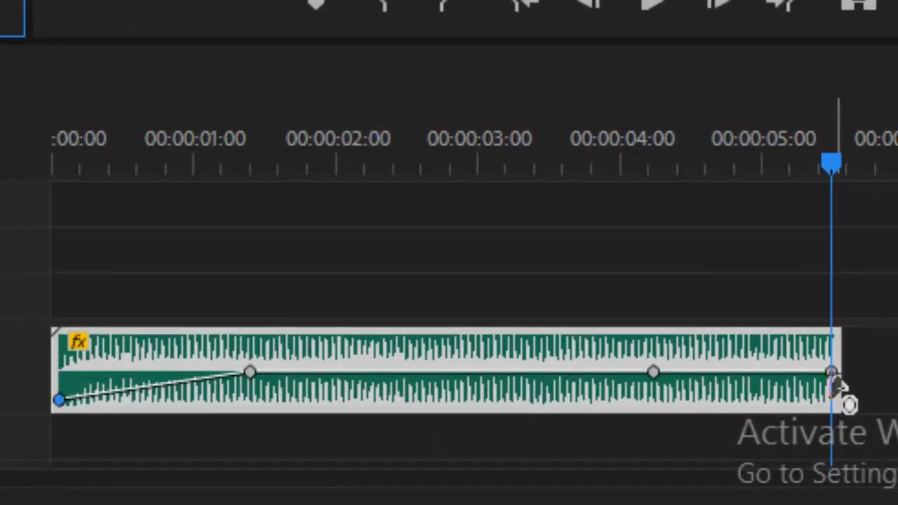
pyautogui.moveTo(832, 377); pyautogui.dragTo(826, 452)
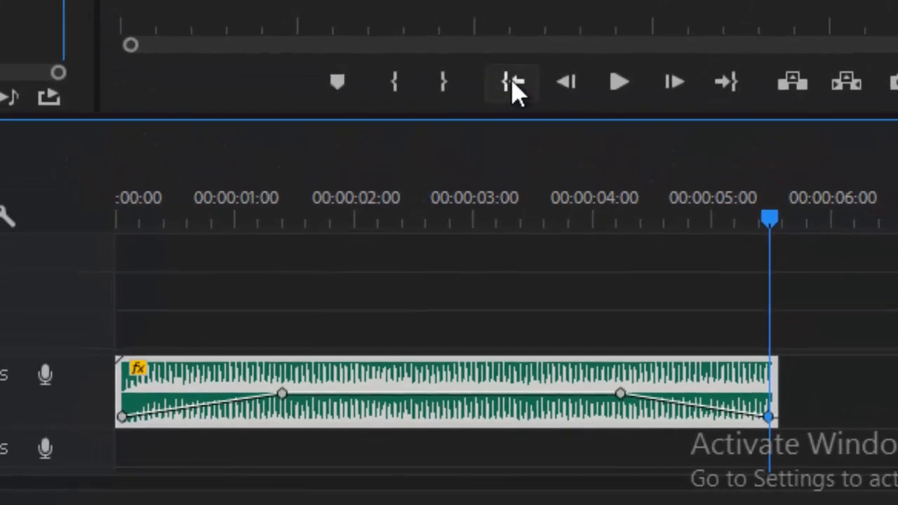
# Play the clip from the start to listen to the fade-in and fade-out.
pyautogui.click(519, 38)
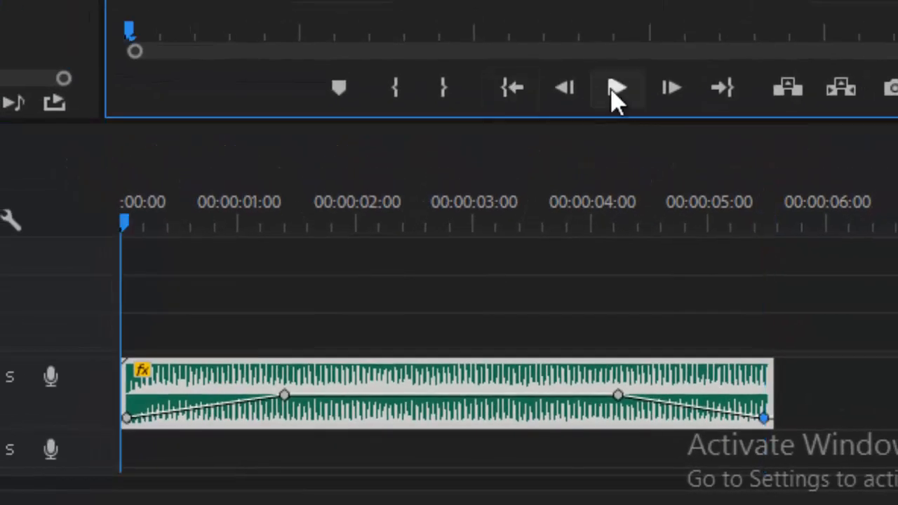
pyautogui.click(616, 98)
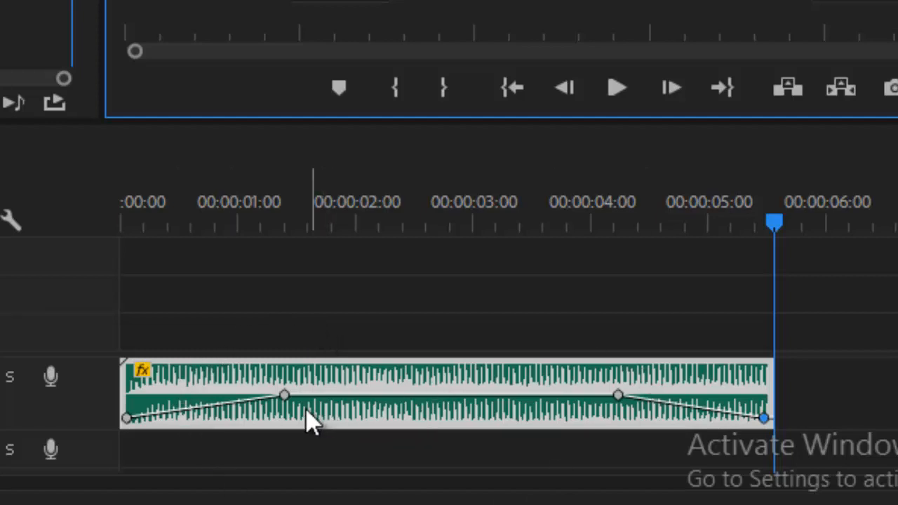
# Lengthen both fades by moving the second keyframe to about 00:00:02:00 and the third to about 00:00:03:17.
pyautogui.moveTo(285, 398); pyautogui.dragTo(358, 395)
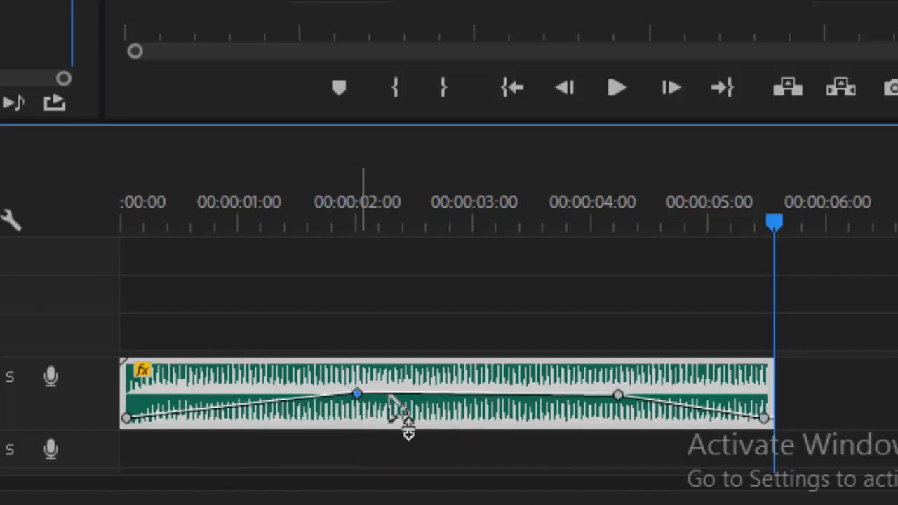
pyautogui.moveTo(617, 397); pyautogui.dragTo(555, 394)
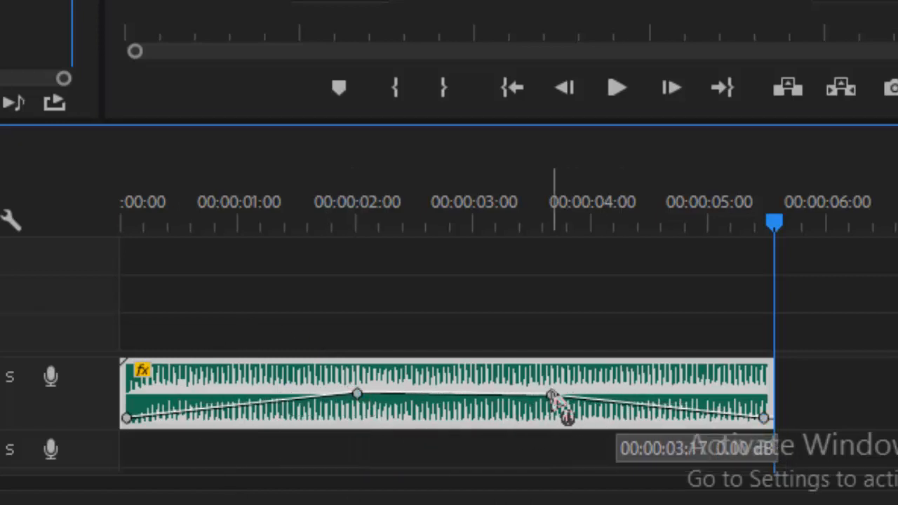
pyautogui.click(512, 90)
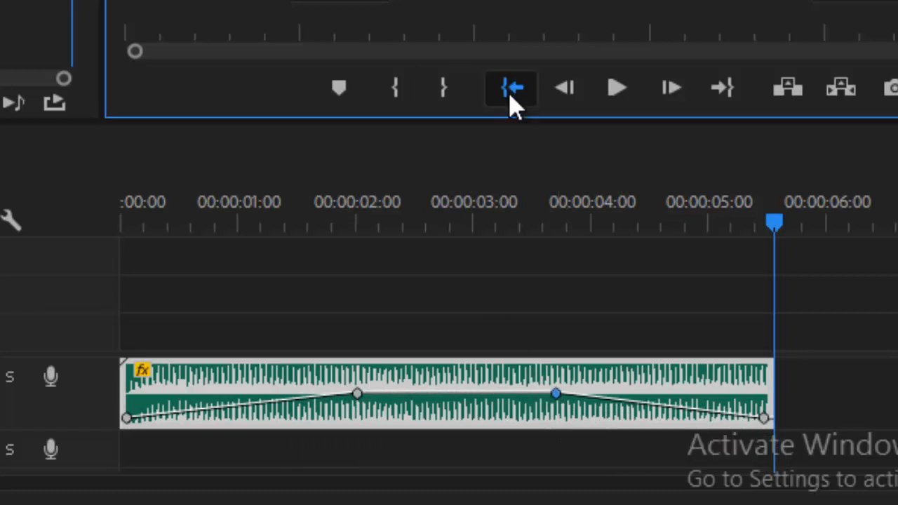